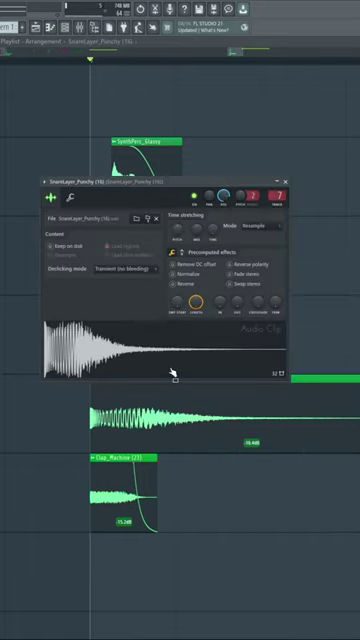
- Undo the time-stretch on the SnareLayer_Punchy channel to restore its original length
{"action": "key", "text": "ctrl+z"}
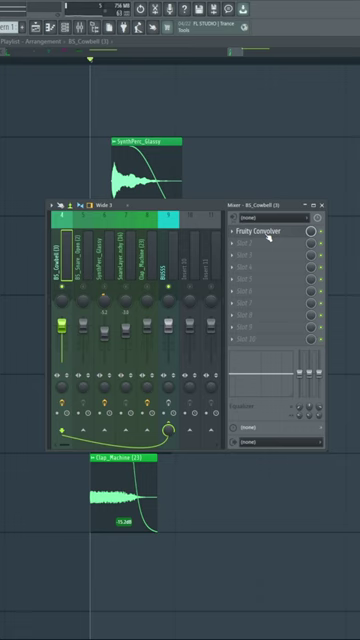
- Inspect the BS_Cowbell Fruity Convolver and the SynthPerc_Glassy Fruity Fast Dist settings
{"action": "left_click", "coordinate": [268, 232]}
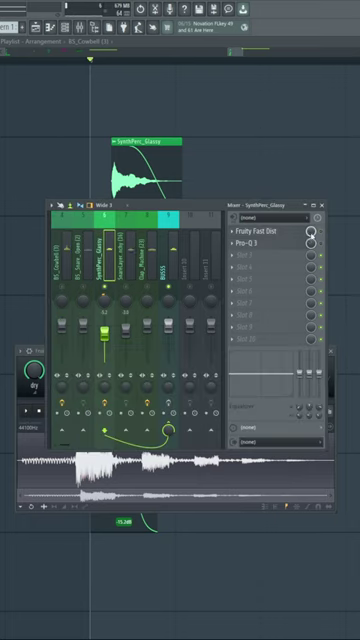
{"action": "left_click", "coordinate": [268, 231]}
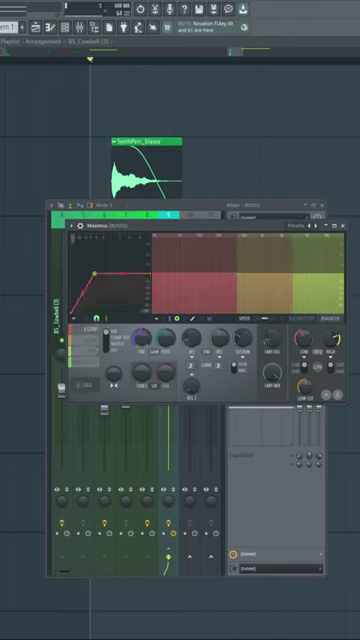
- Play the layered hit through the BUSS Maximus, then close Maximus to show the bus chain
{"action": "key", "text": "space"}
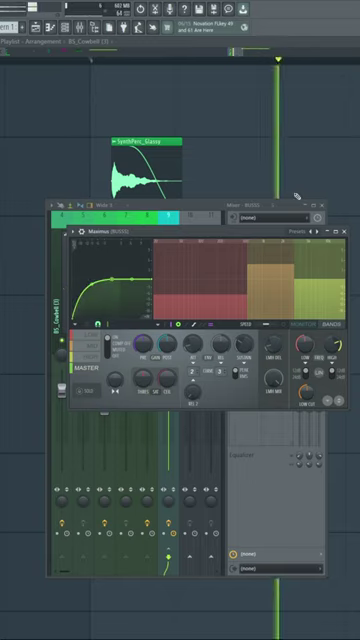
{"action": "left_click", "coordinate": [348, 232]}
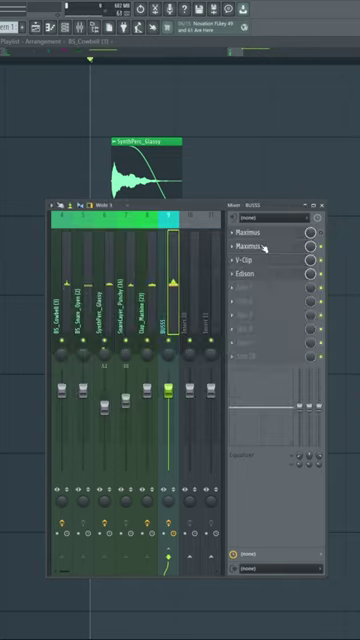